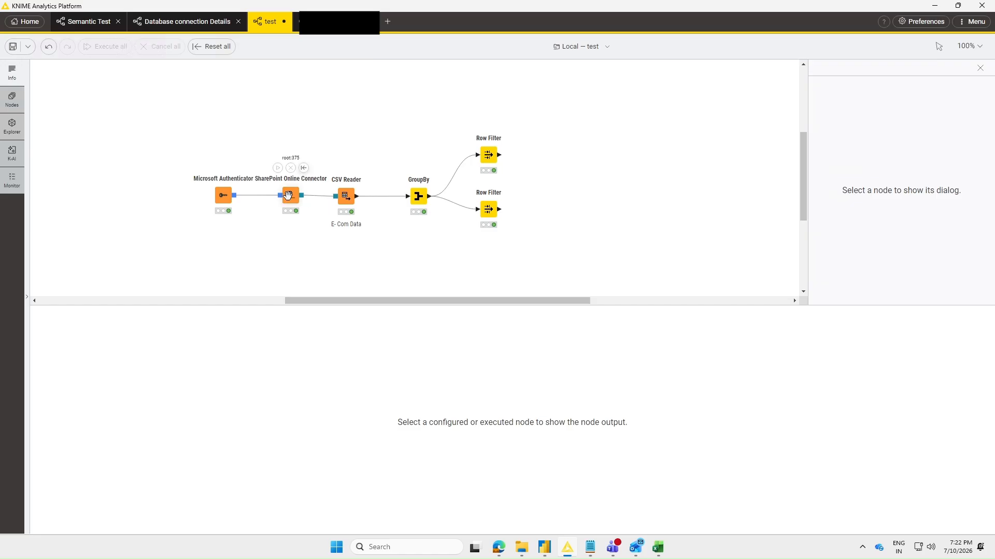
- Review the SharePoint Online Connector's site and working directory settings, then switch to Edge to view the source CSV in the Test folder
left_click(288, 195)
left_click(902, 203)
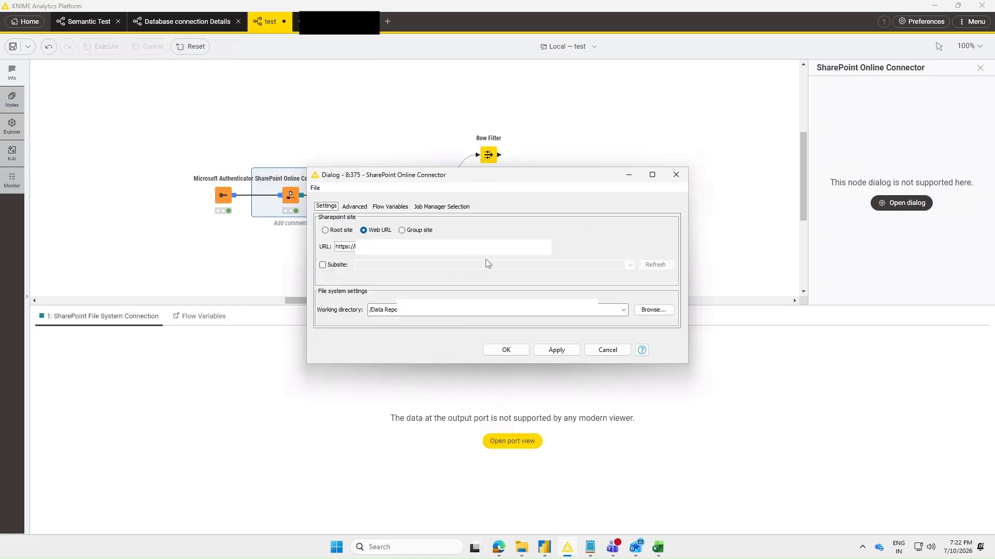
left_click(676, 174)
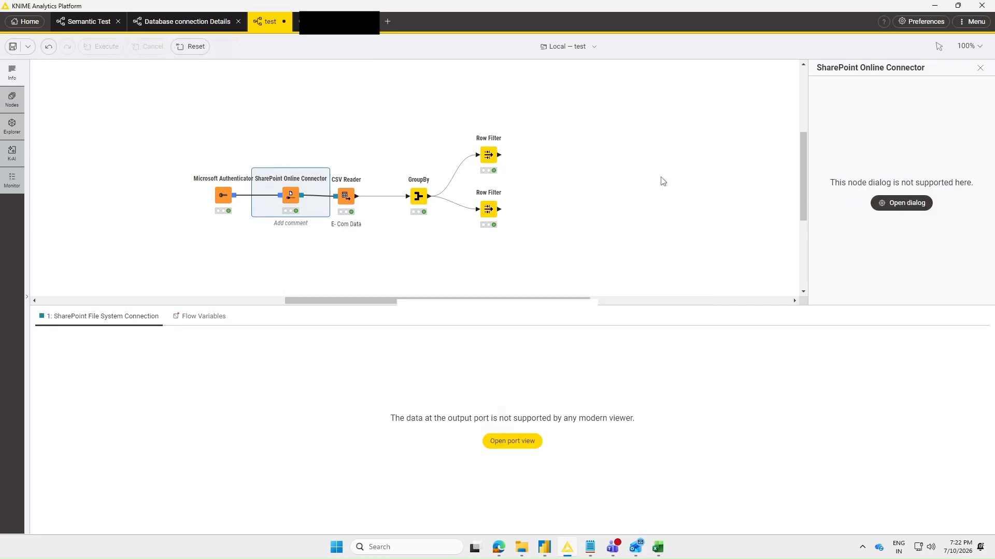
left_click(499, 546)
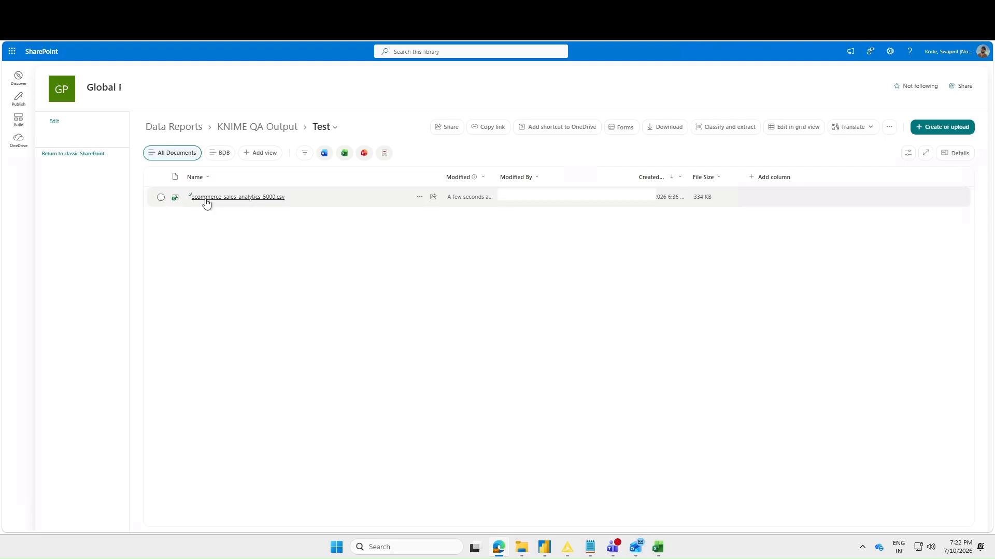
mouse_move(207, 204)
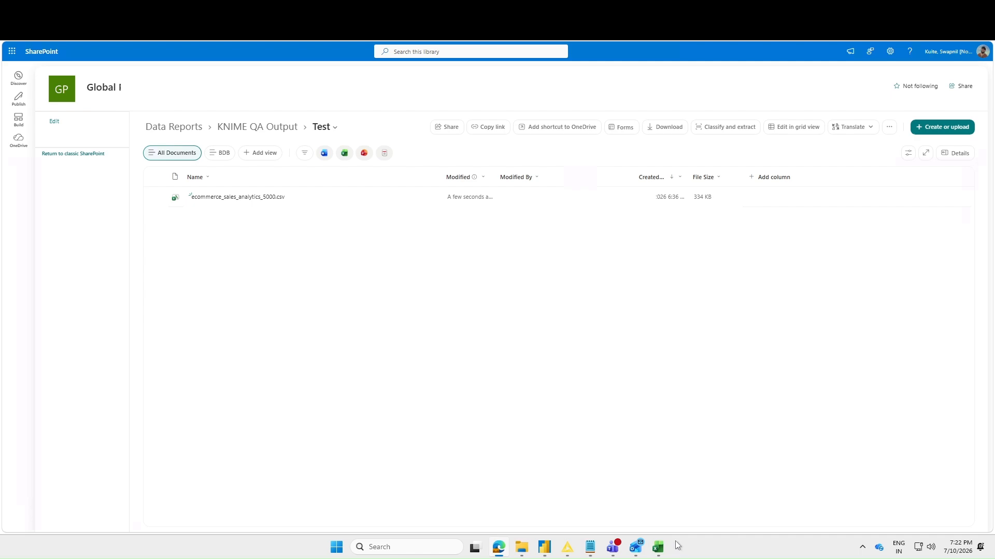
- Switch to Excel's ecommerce_sales_analytics_5000.csv, fit the product_category column to its contents and look through the order rows
mouse_move(658, 547)
left_click(580, 495)
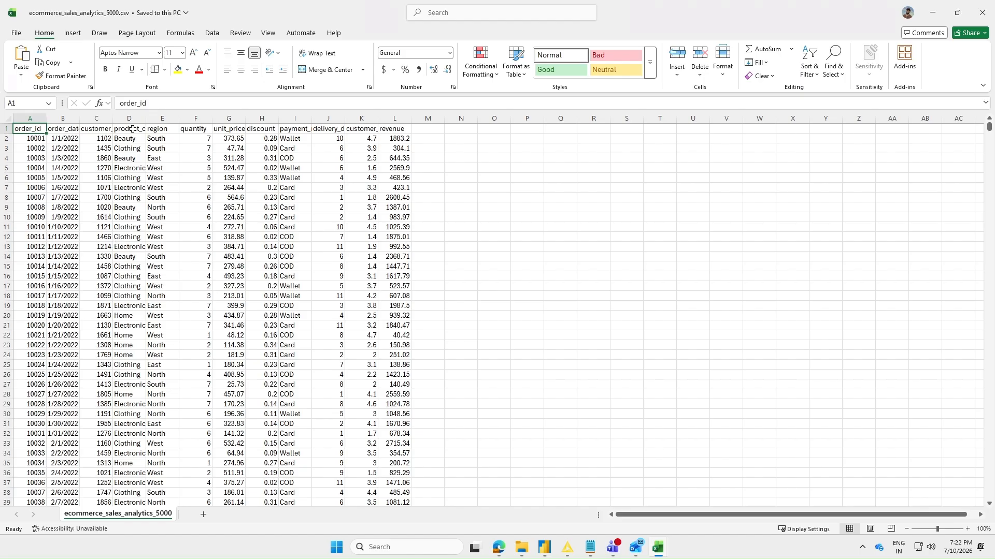
double_click(146, 118)
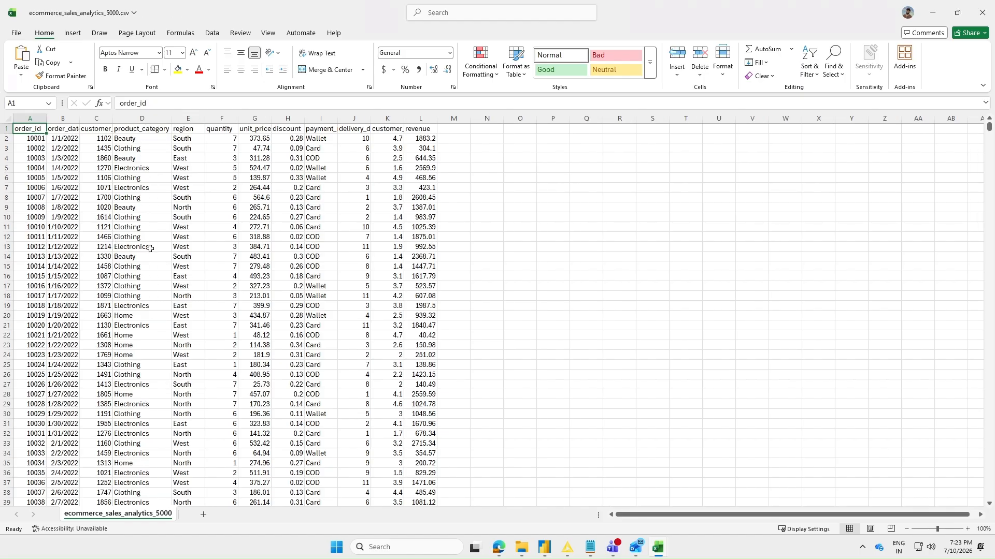
scroll(150, 248, "down", 2)
scroll(145, 241, "up", 2)
- Examine the Beauty Category Sales and Electronics Category Sales sheets in the Sales.xlsx workbook
mouse_move(665, 550)
left_click(692, 521)
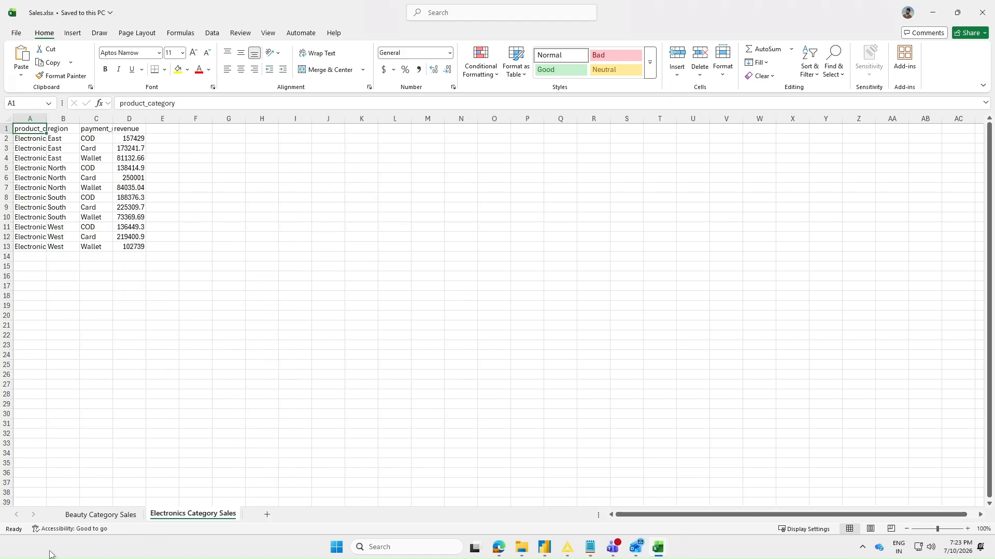
left_click(105, 516)
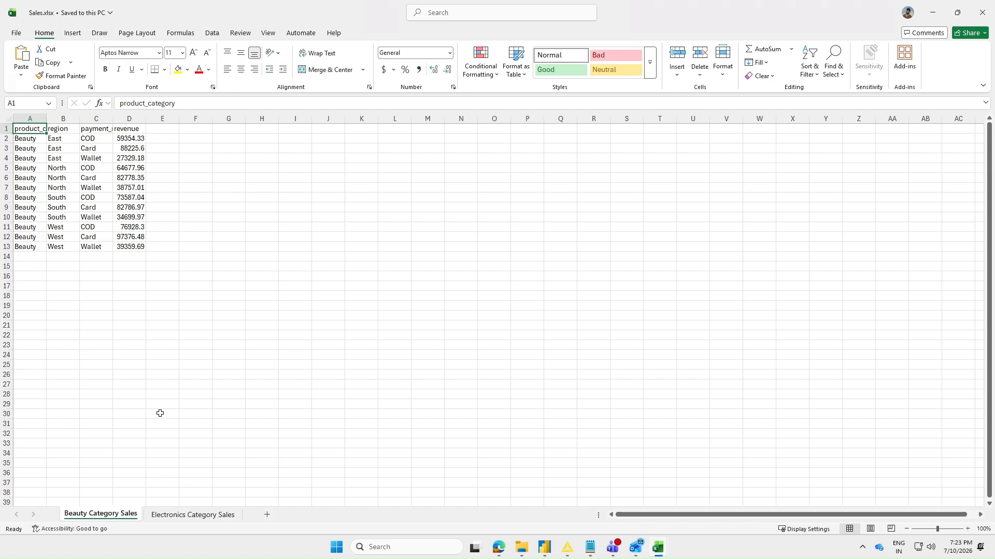
left_click(178, 516)
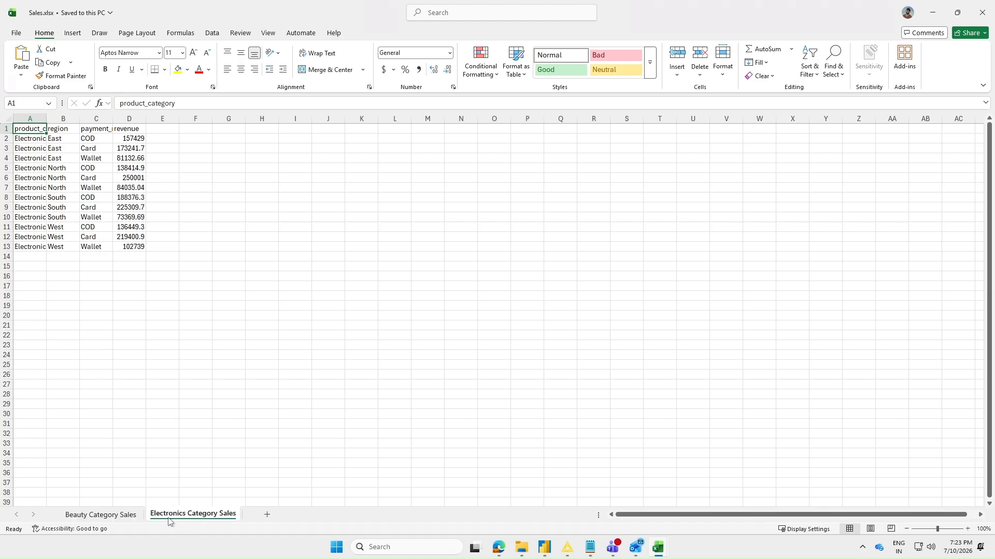
left_click(114, 518)
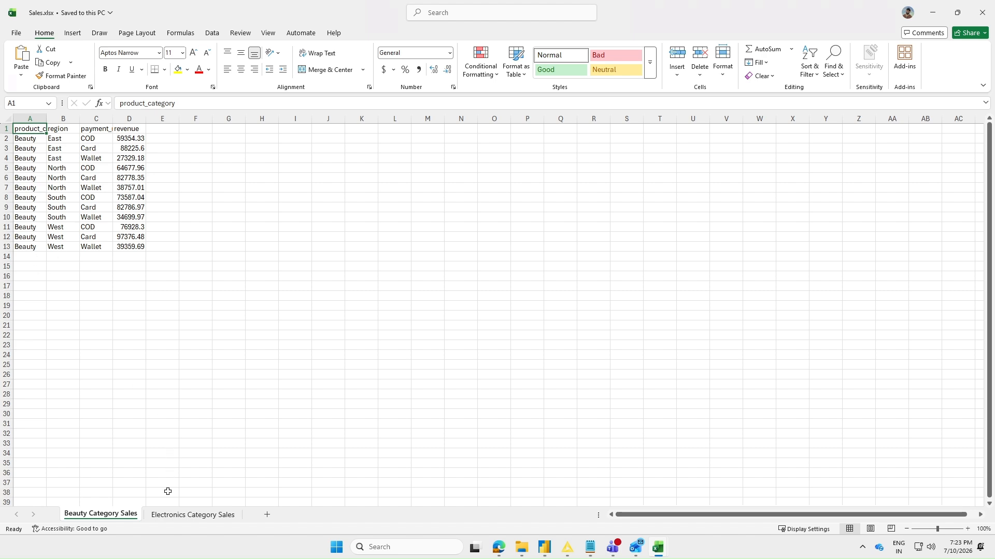
left_click(176, 516)
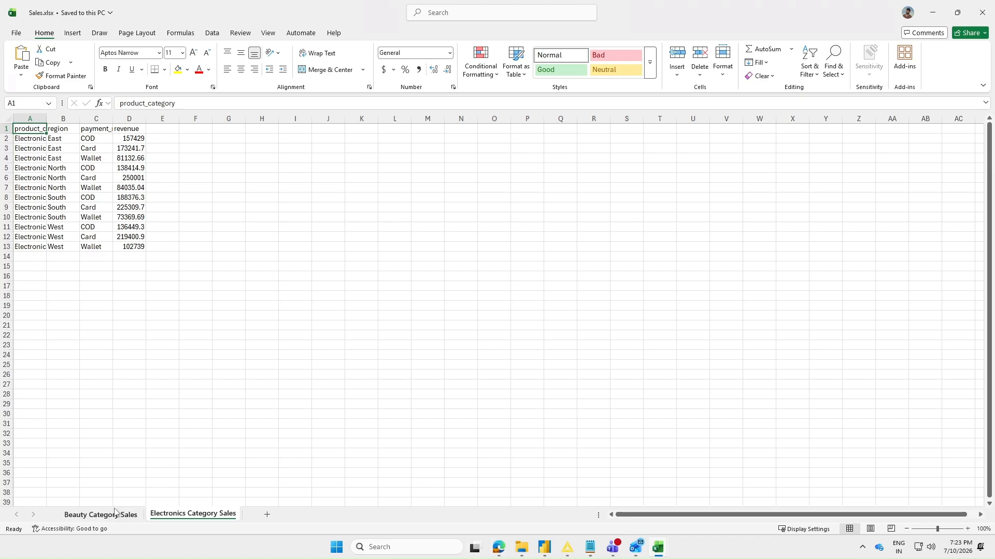
- Switch back to KNIME and review the GroupBy node's group columns and manual aggregation settings
left_click(568, 549)
left_click(418, 196)
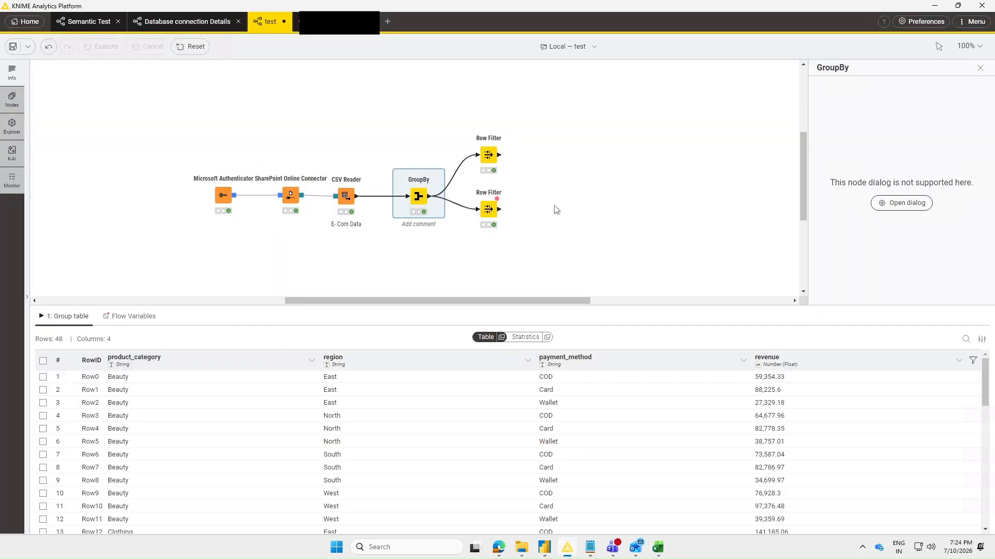
left_click(901, 204)
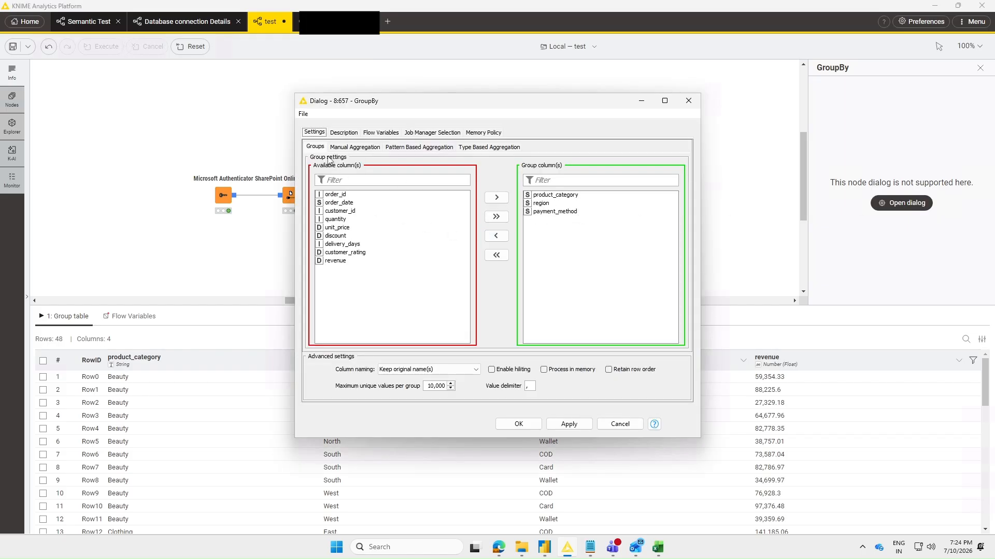
left_click(357, 151)
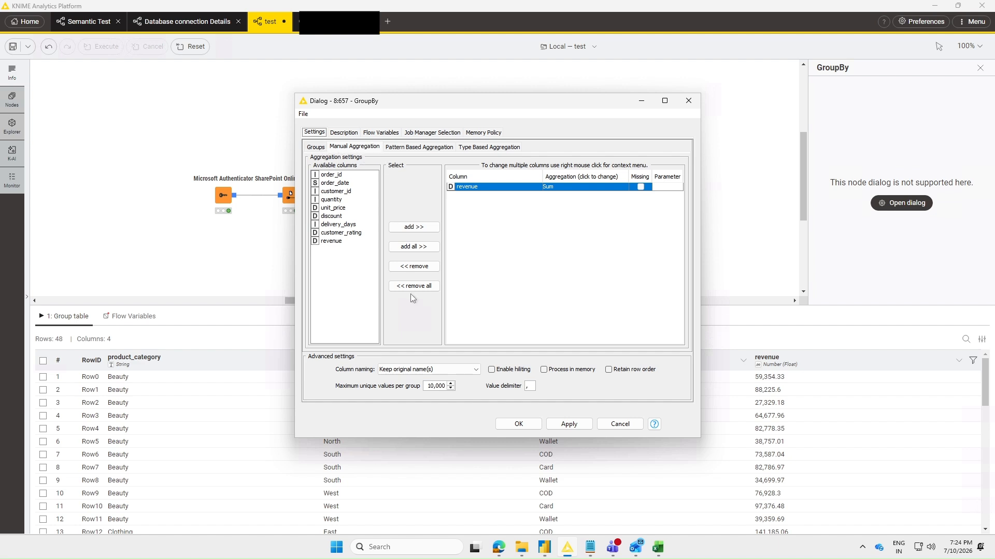
left_click(569, 424)
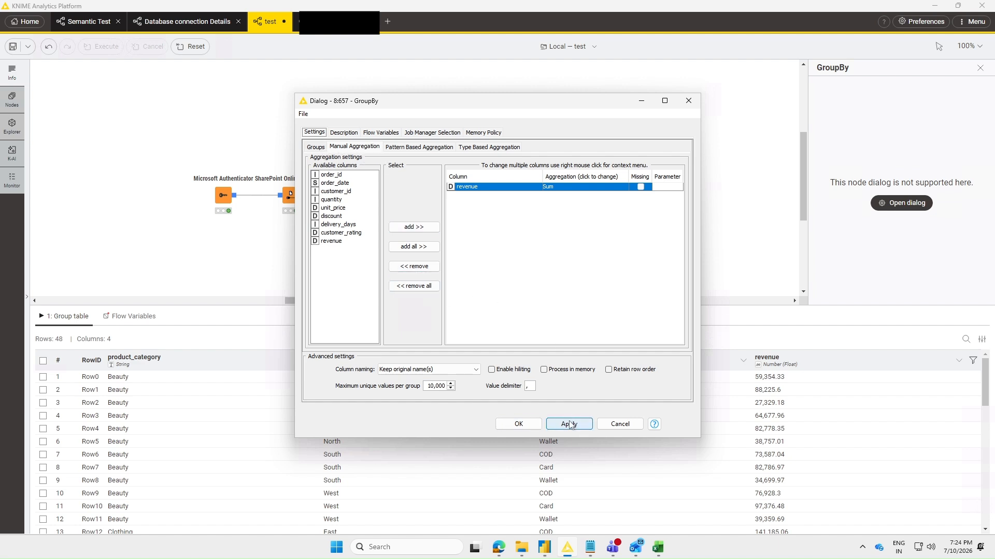
left_click(579, 309)
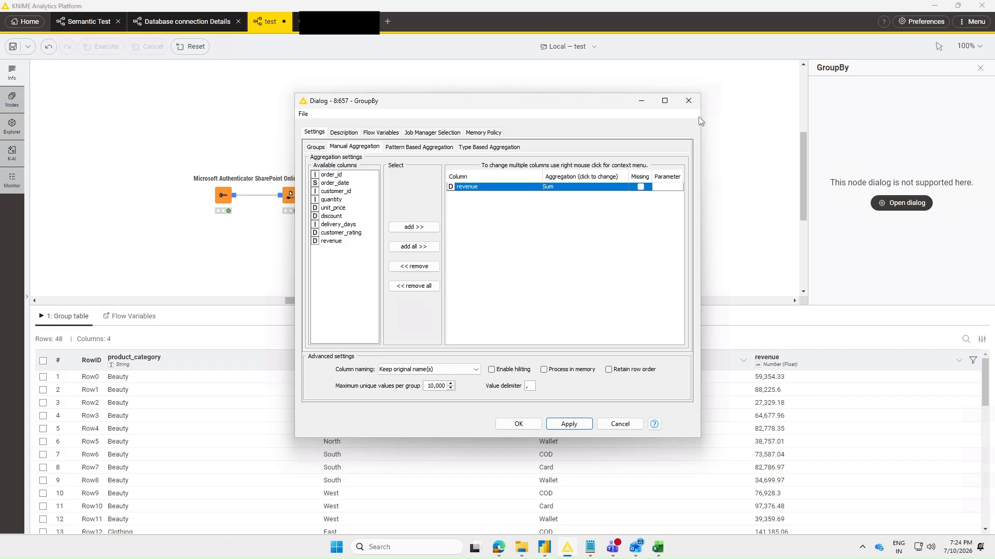
left_click(688, 101)
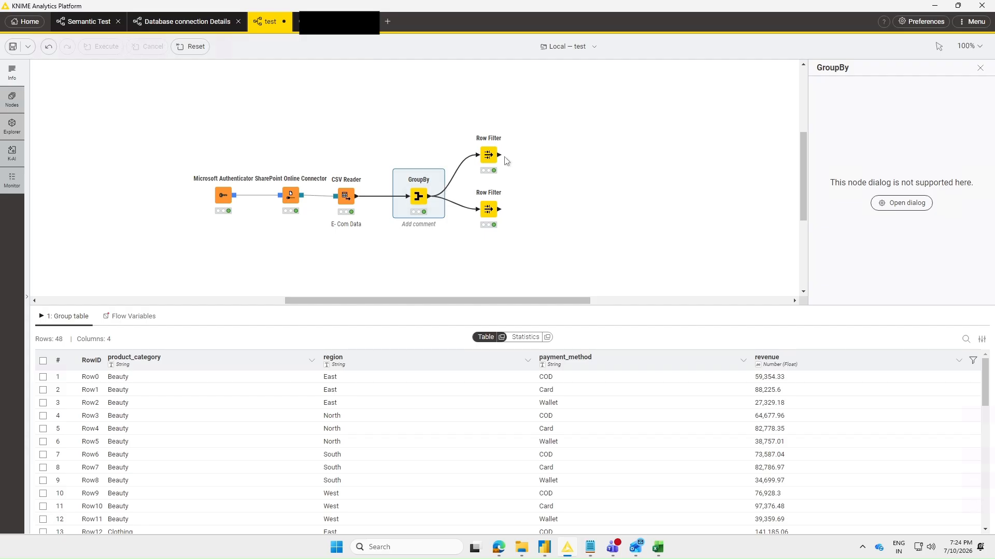
- Examine the upper Row Filter's criterion, its available operators and its output rows
left_click(490, 154)
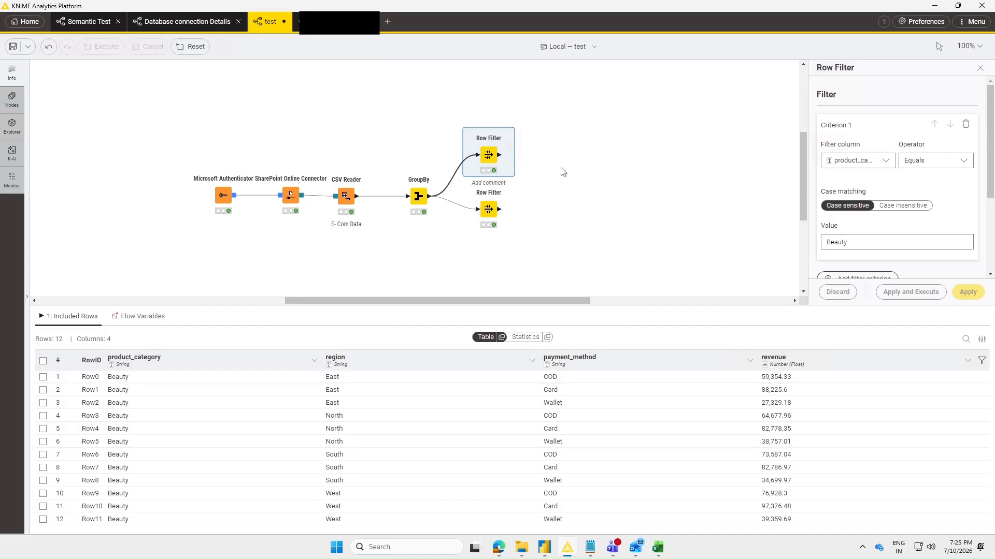
mouse_move(487, 152)
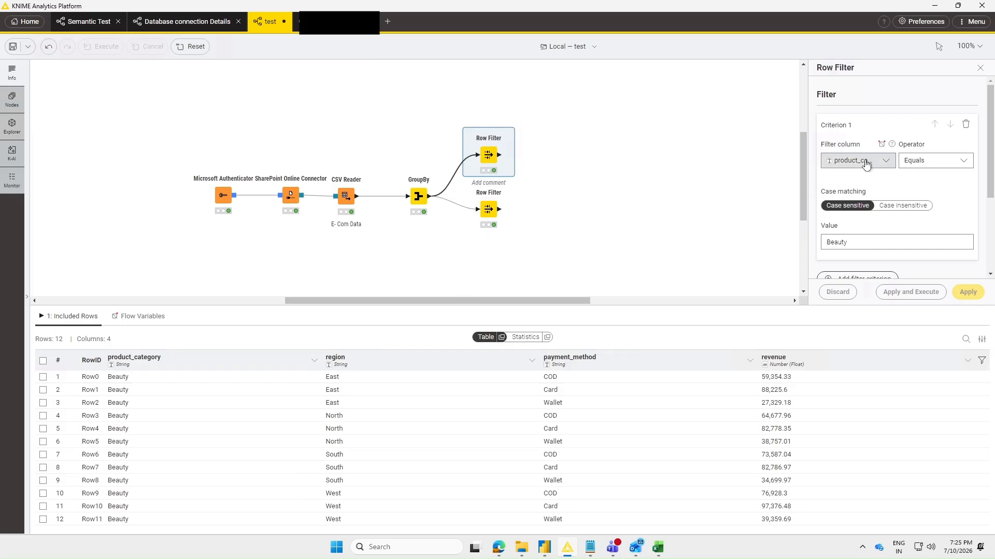
left_click(936, 161)
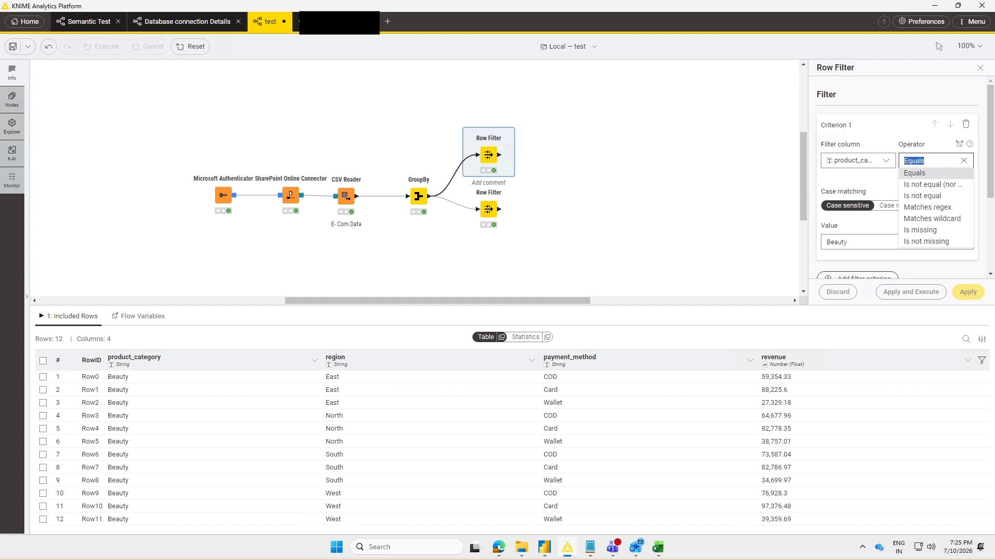
left_click(883, 135)
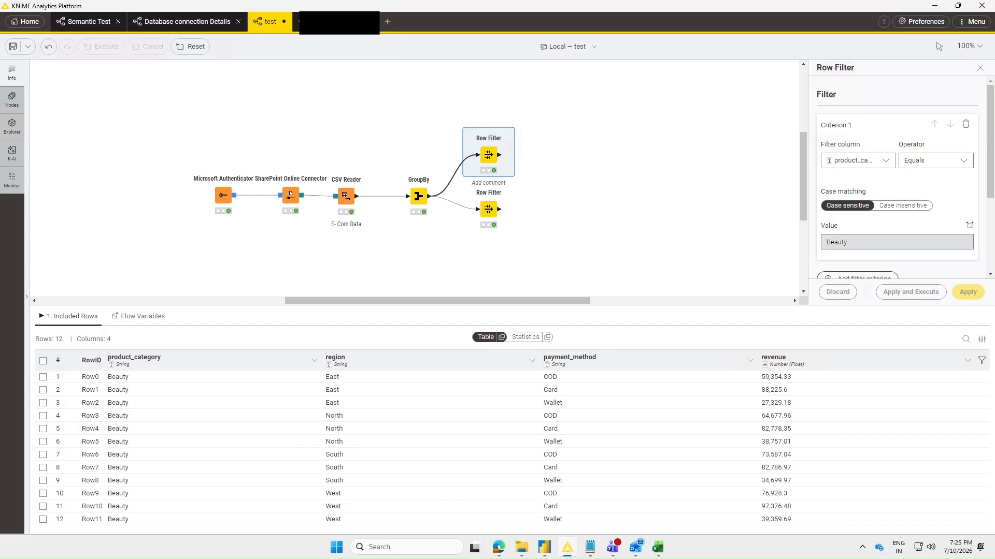
- Compare the lower Row Filter's criterion and output with those of the upper Row Filter and the CSV Reader's table
left_click(488, 210)
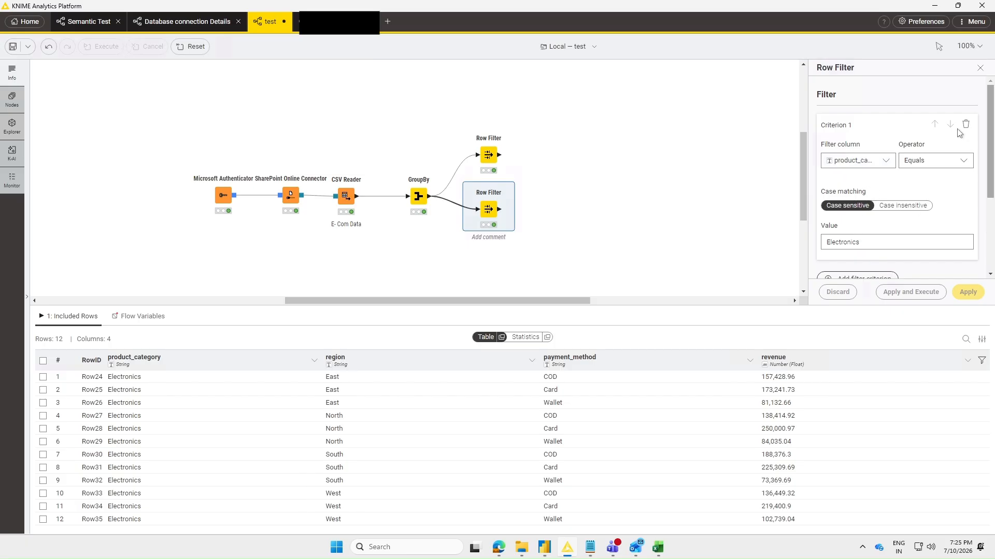
left_click(554, 204)
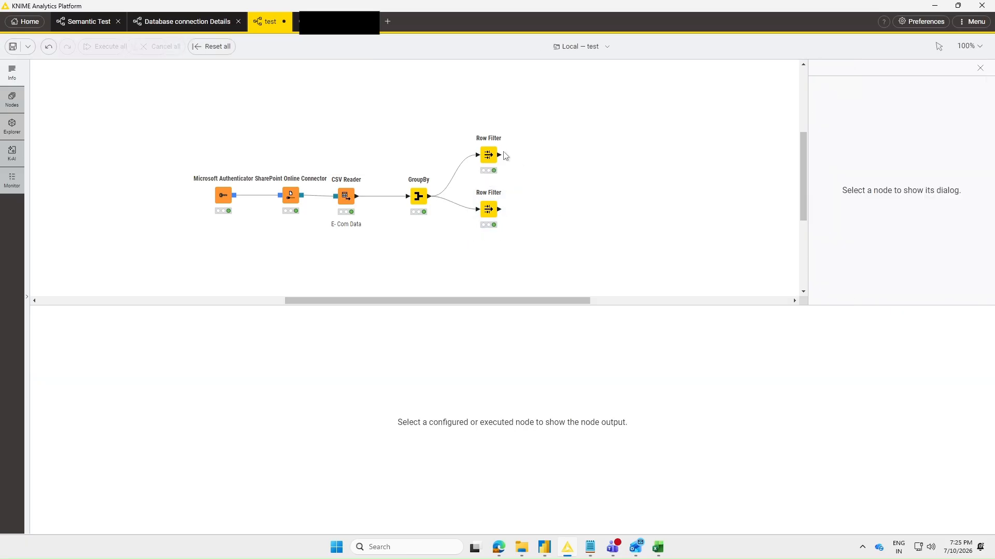
left_click(489, 155)
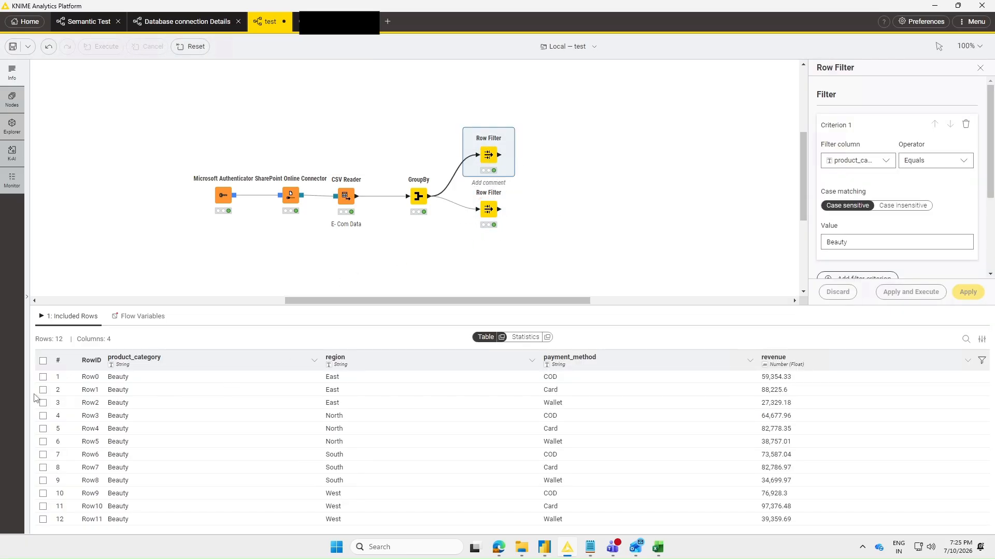
left_click(487, 210)
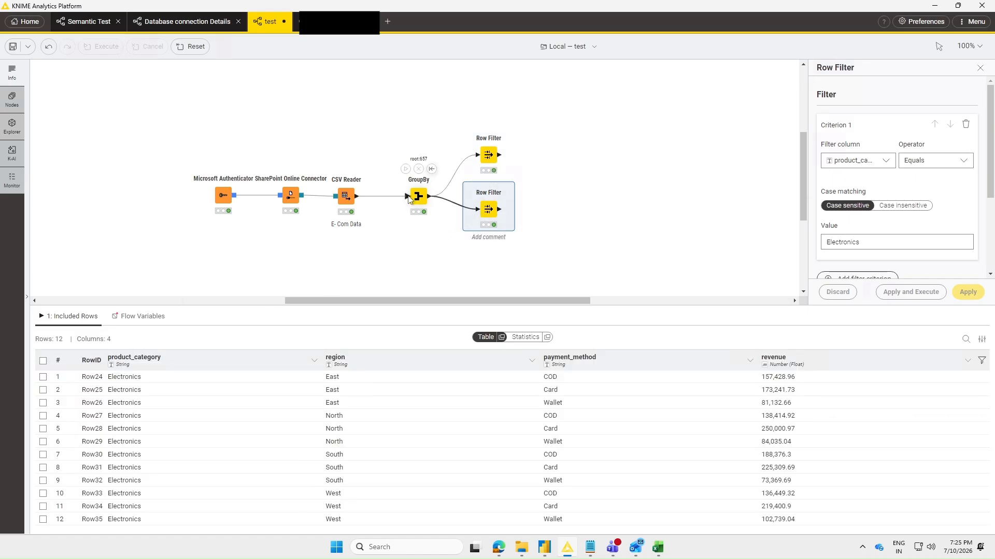
left_click(347, 200)
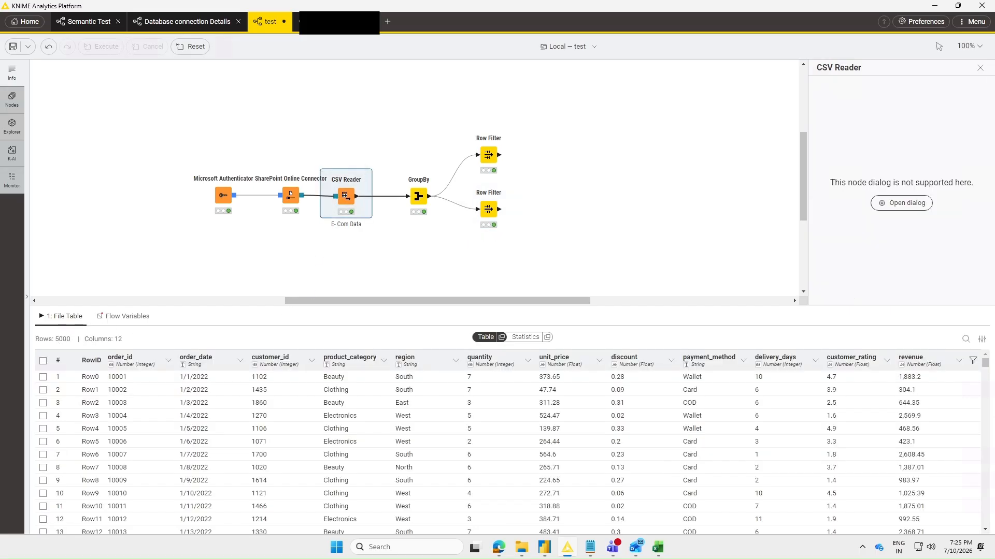
left_click(487, 209)
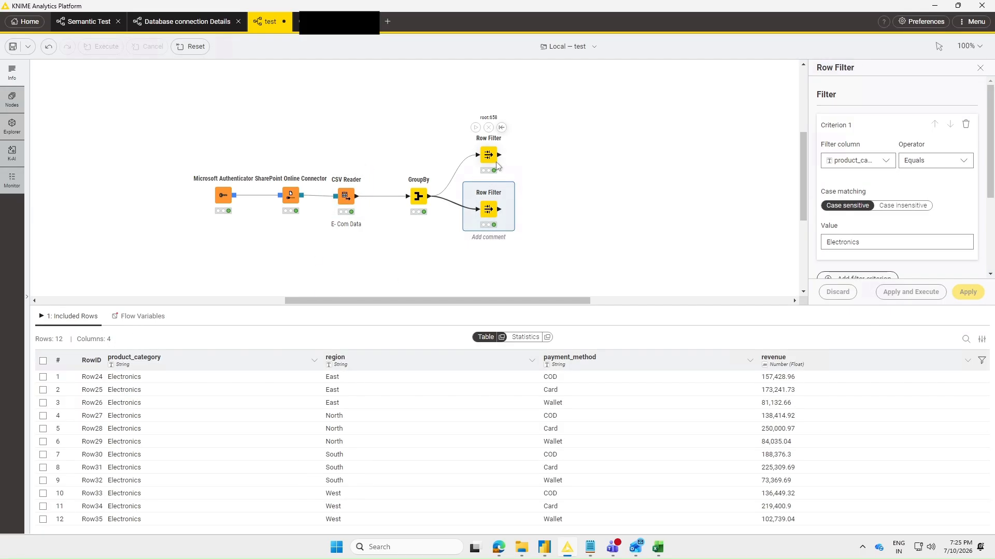
- Add an Excel Writer node connected to the output of the upper Row Filter
left_click(489, 157)
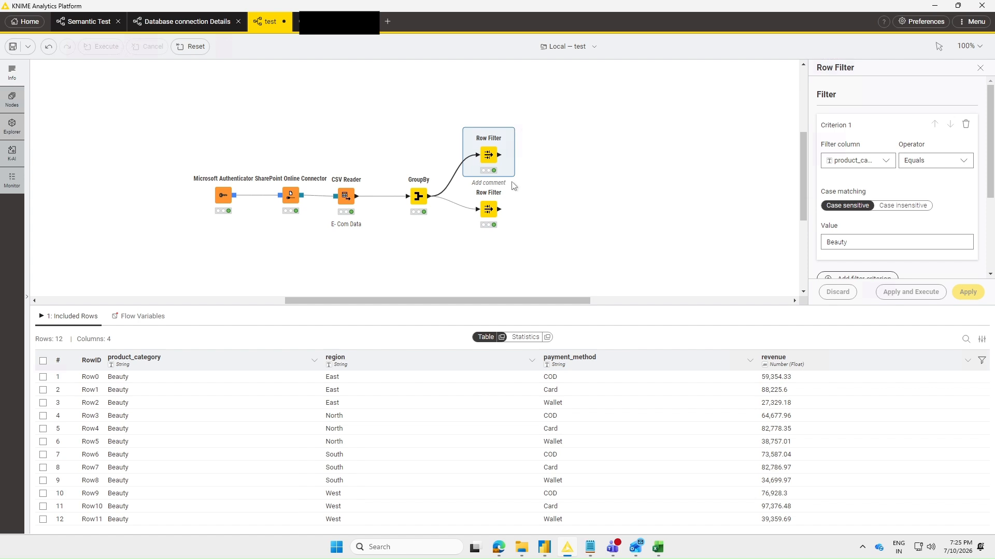
left_click_drag(499, 155, 557, 157)
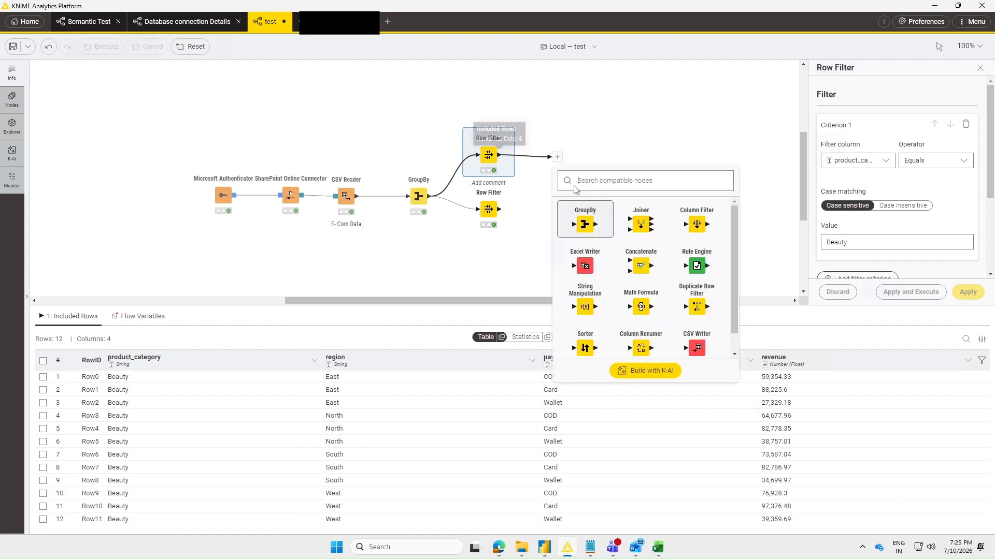
left_click(585, 266)
- Set the Excel Writer's output file to Sales Data.xlsx in the Downloads folder
left_click(915, 203)
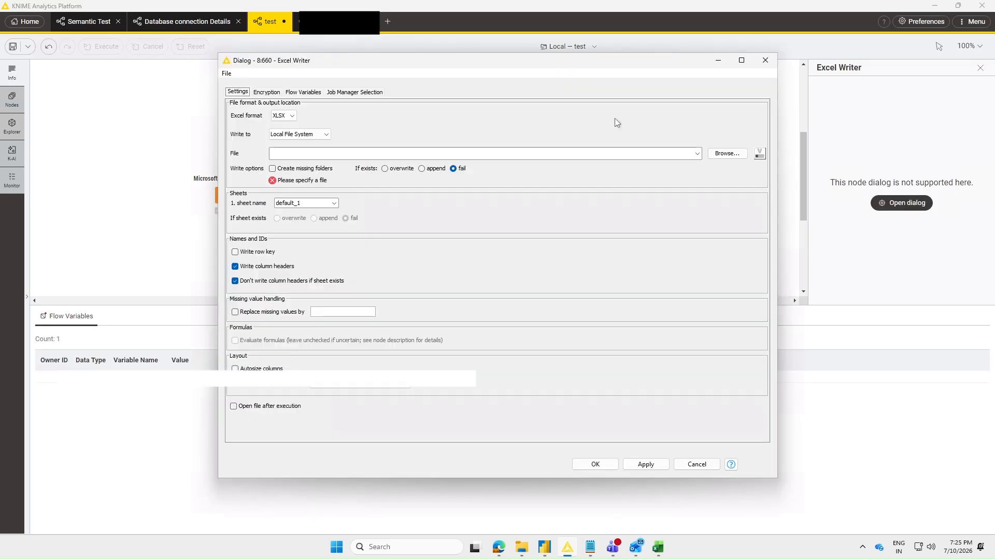
left_click(726, 153)
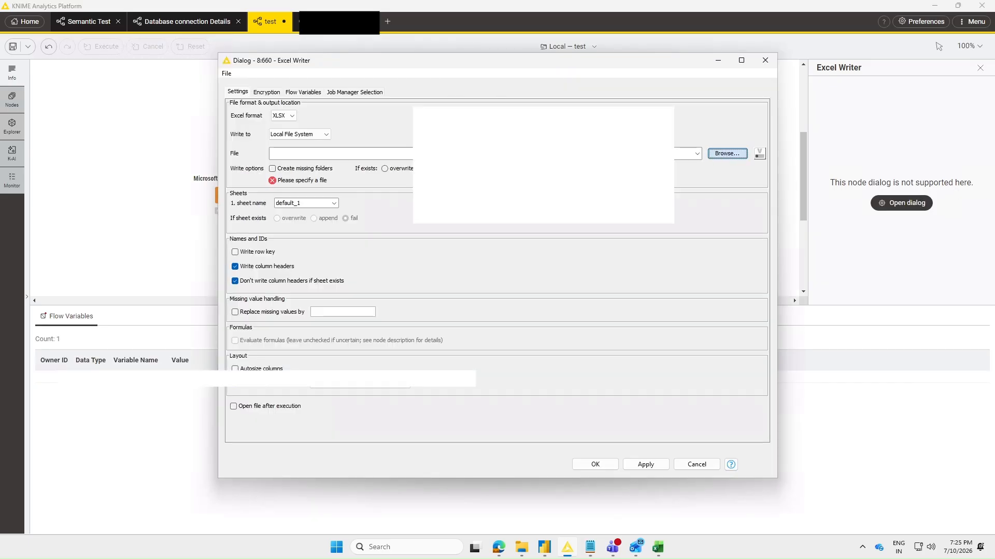
left_click(547, 102)
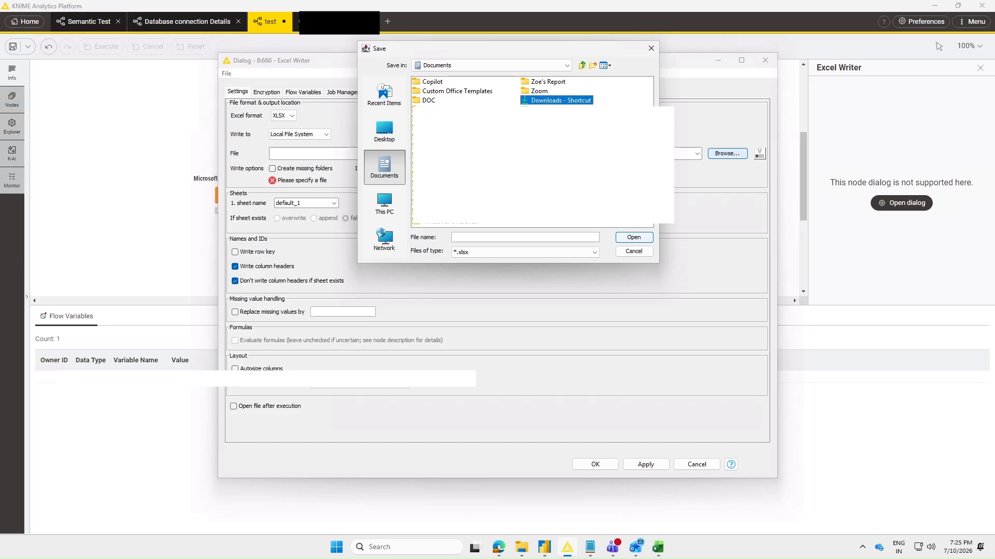
left_click(634, 237)
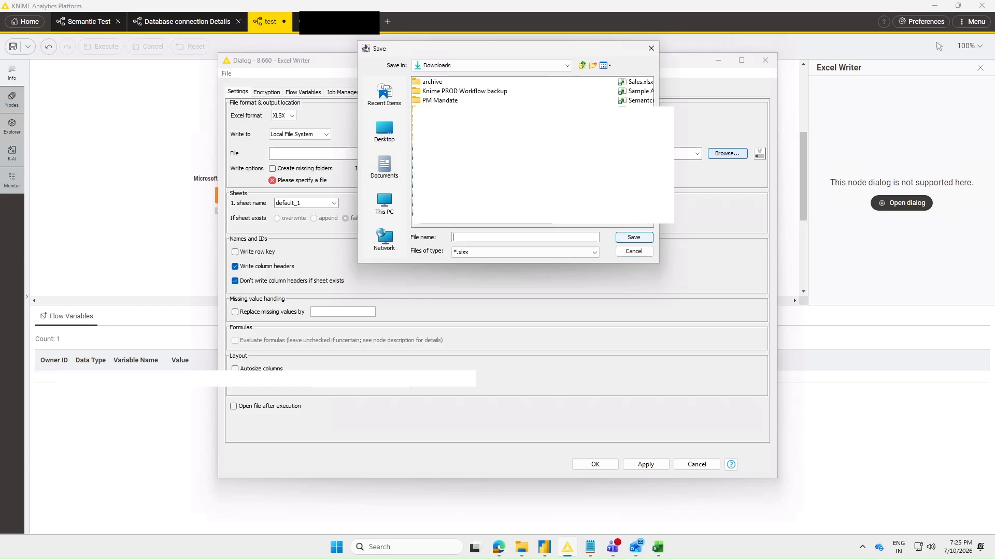
type("Sales Data")
left_click(624, 241)
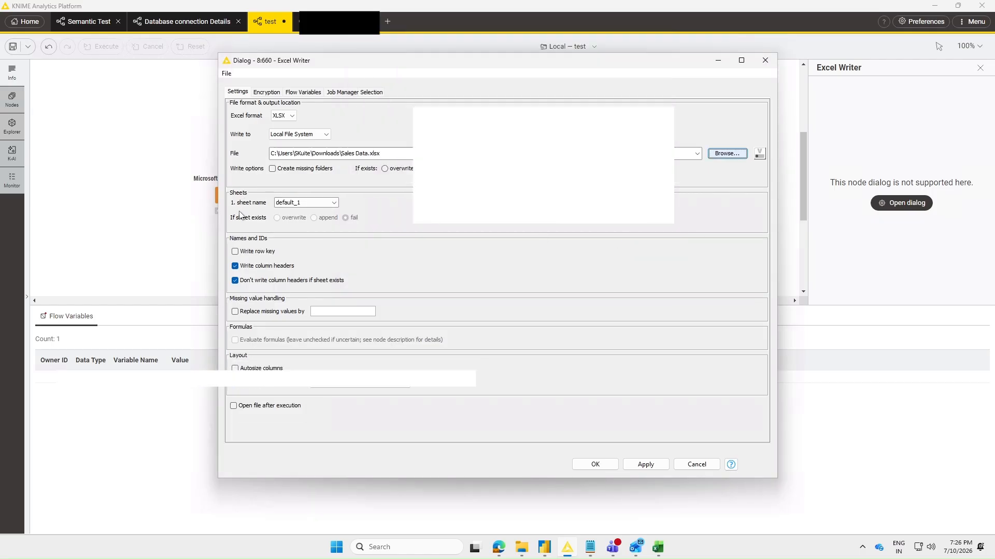
- Name the Excel Writer's first sheet Beauty Catg Data and apply the settings
left_click_drag(306, 202, 276, 202)
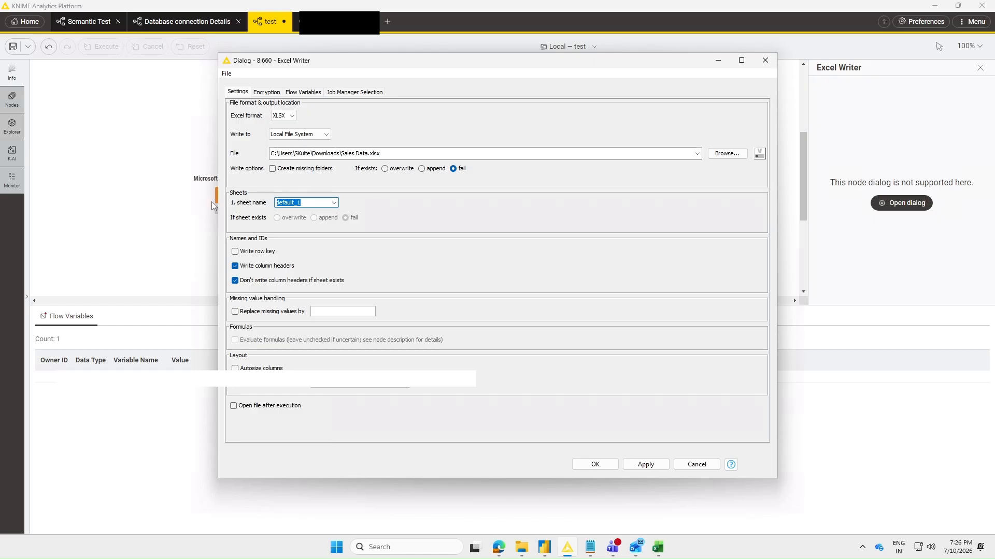
type("Beauty Catg Data")
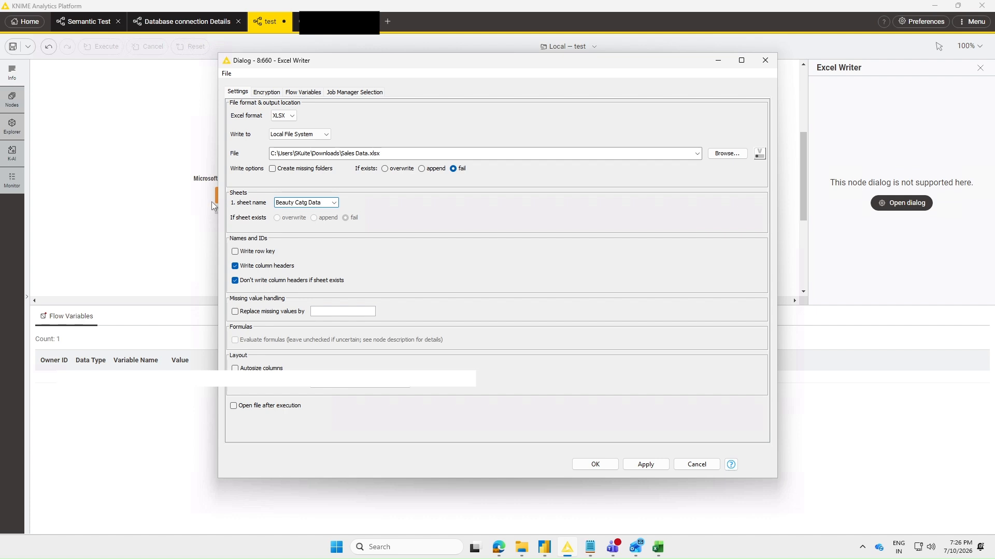
left_click(646, 464)
left_click(605, 465)
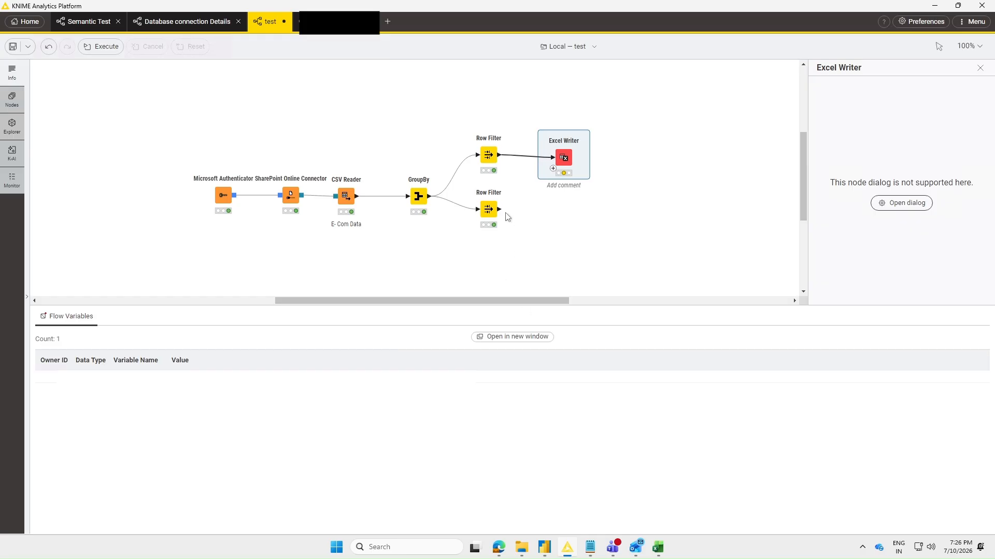
- Connect the lower Row Filter's output to the existing Excel Writer as a second input
left_click_drag(500, 209, 507, 209)
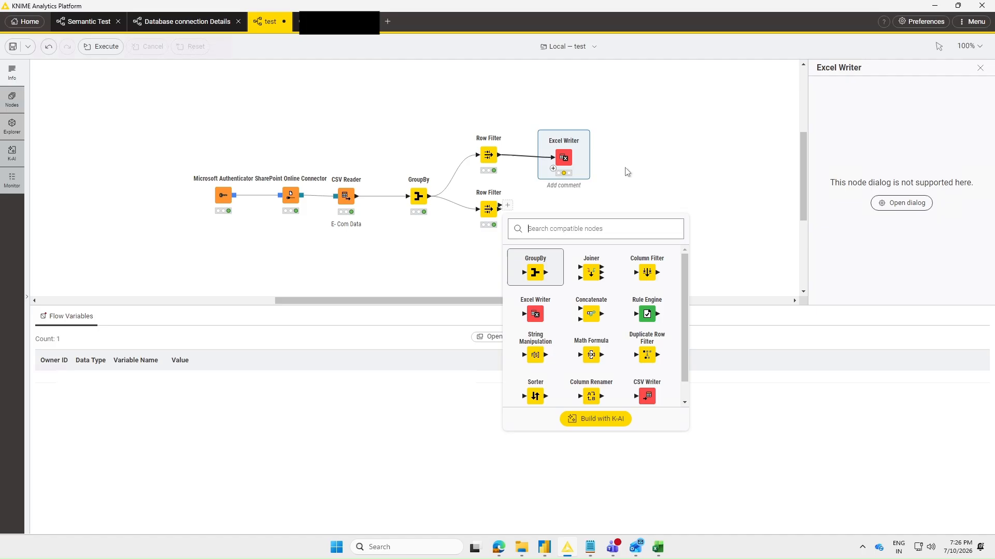
left_click(525, 193)
left_click_drag(507, 207, 559, 171)
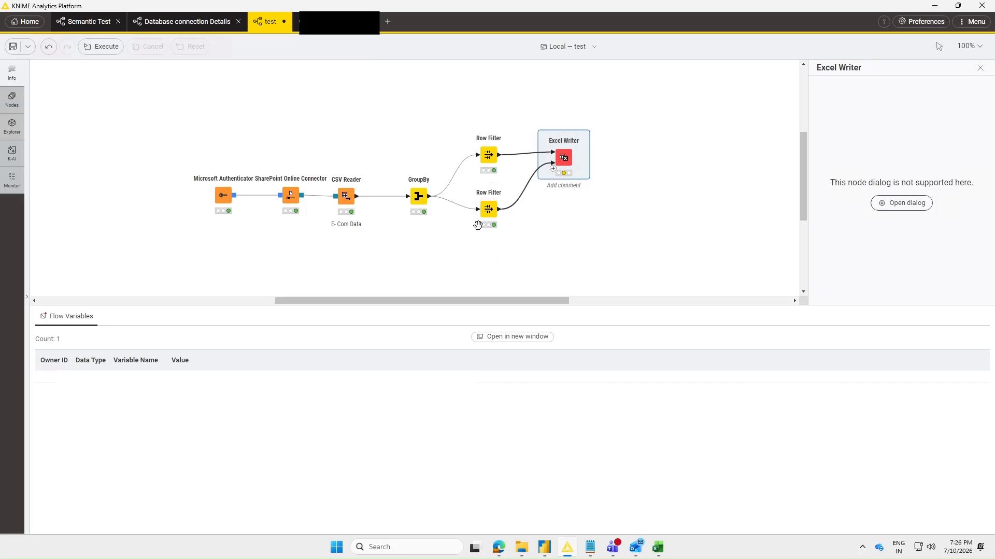
- Name the Excel Writer's second sheet Electronics Cat Data and apply the settings
mouse_move(554, 166)
left_click(919, 206)
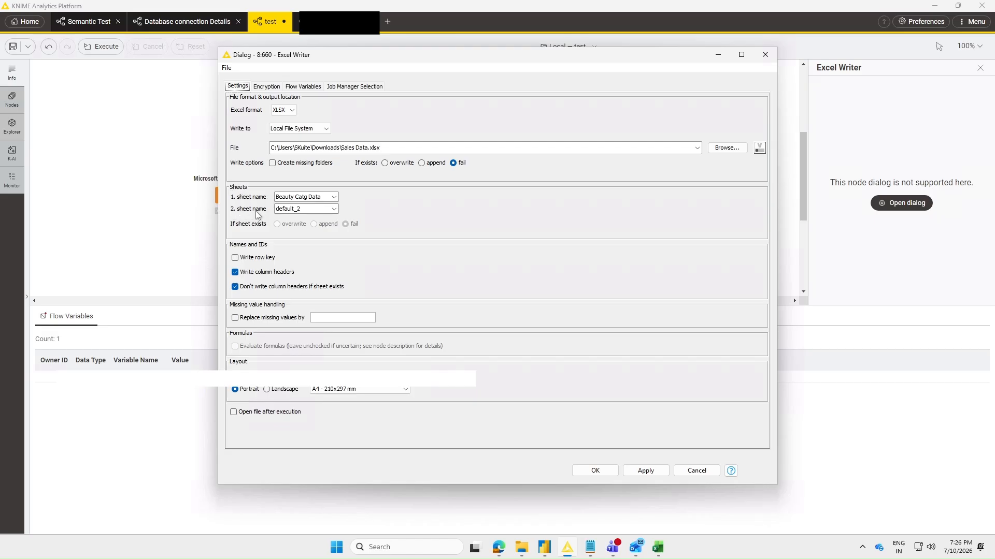
left_click_drag(305, 210, 260, 208)
type("Electronics Cat Dat")
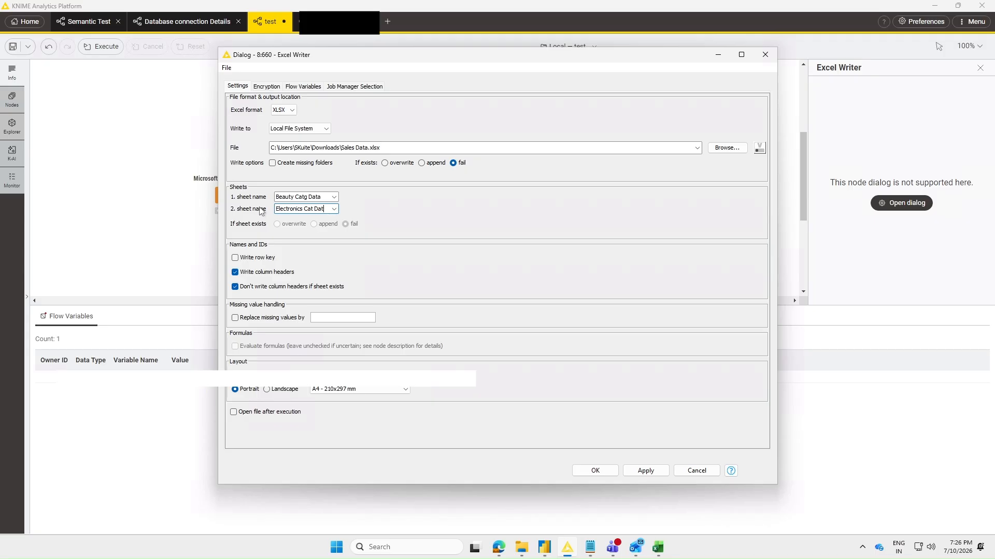
type("a")
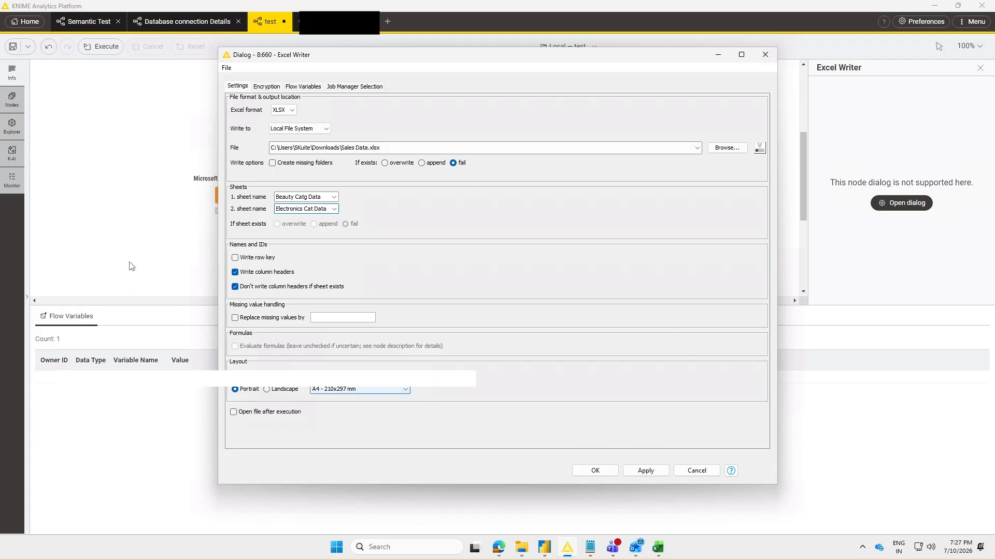
left_click(632, 472)
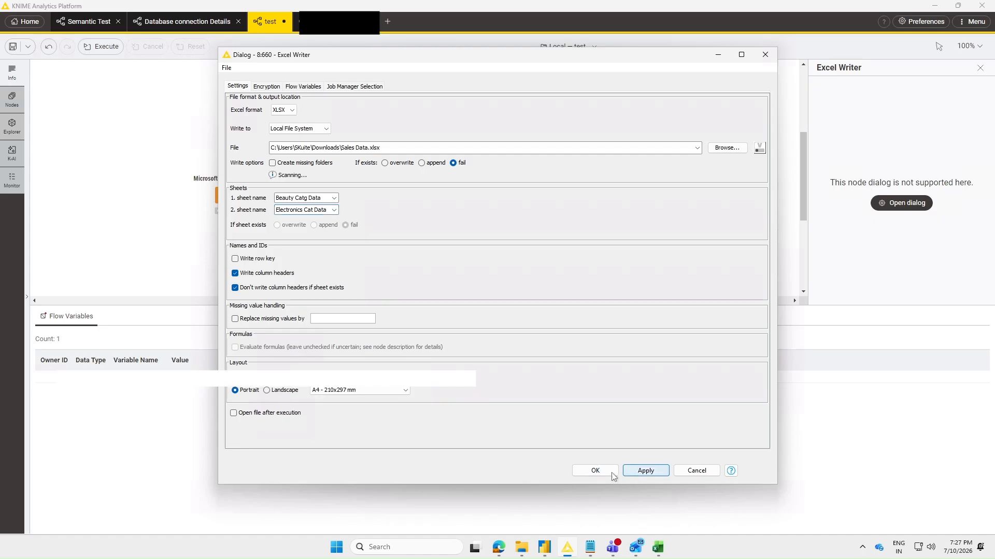
left_click(593, 471)
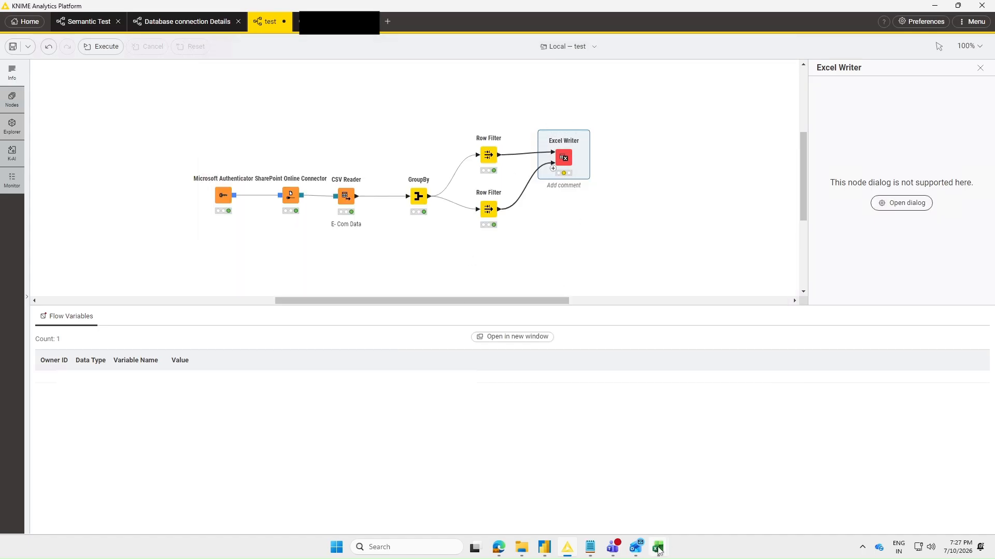
- Close the old Sales.xlsx workbook in Excel and delete that file from the Downloads folder
mouse_move(658, 547)
left_click(714, 505)
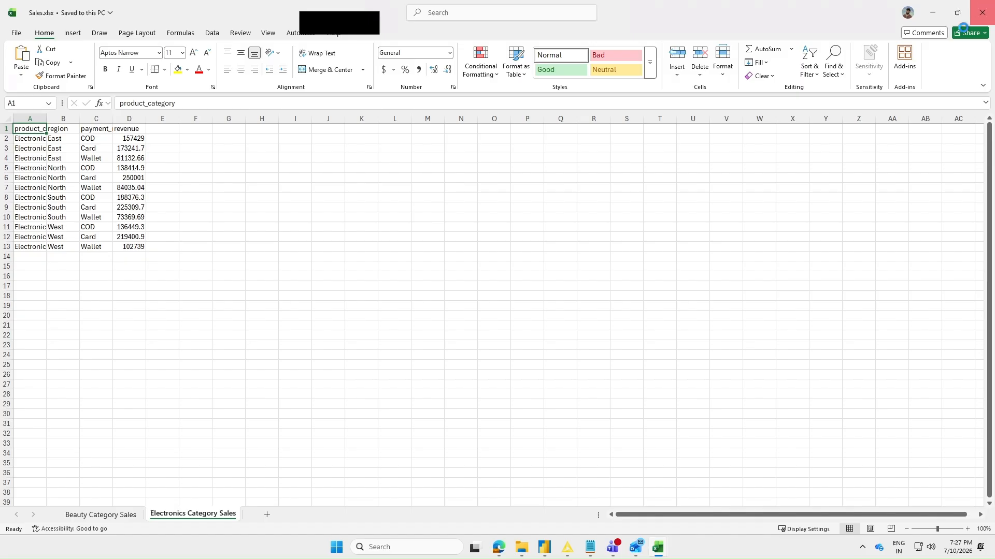
left_click(982, 11)
mouse_move(516, 552)
left_click(464, 492)
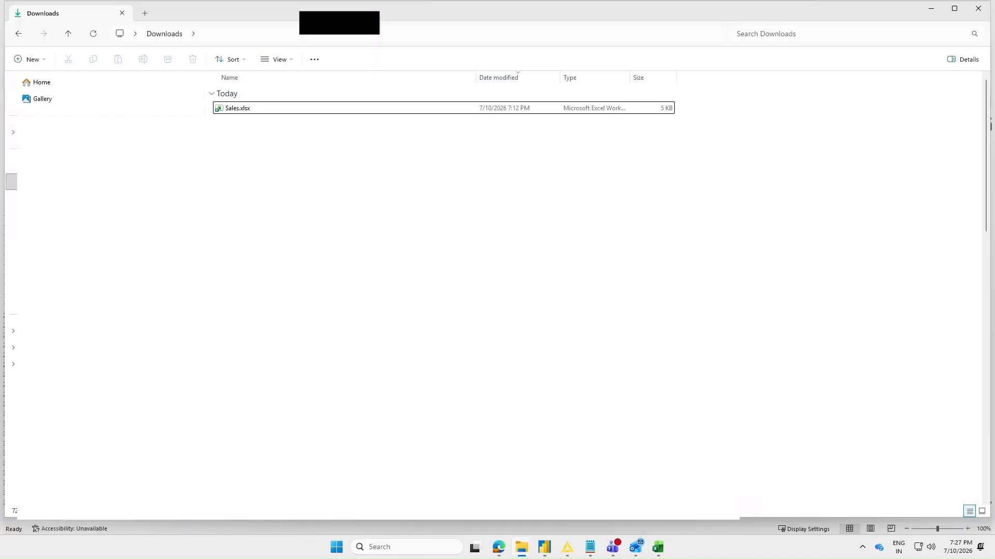
left_click(231, 108)
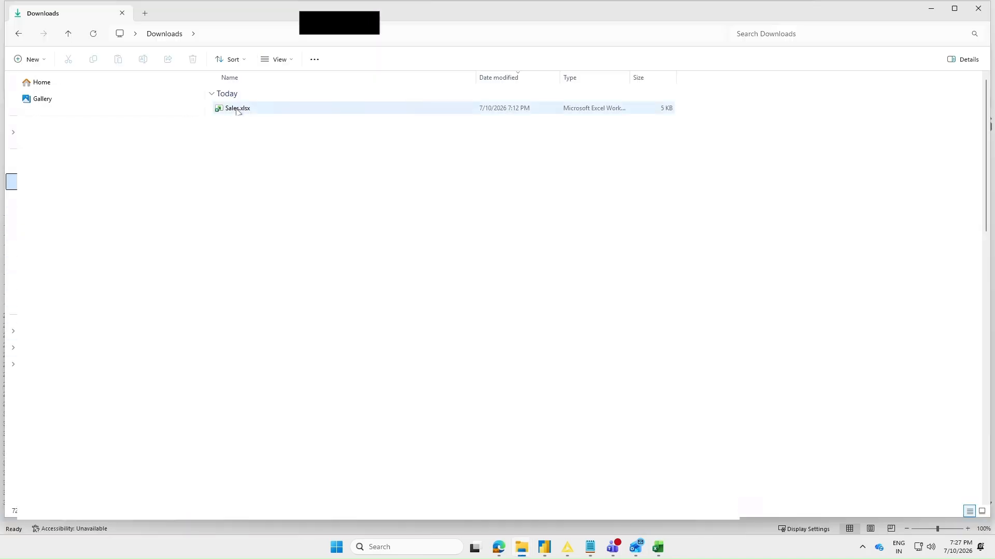
key("Delete")
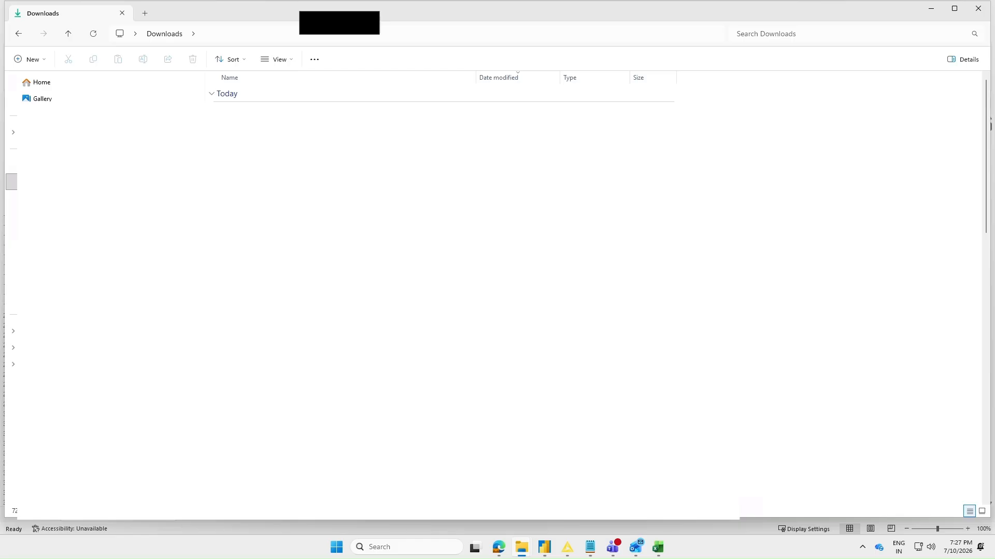
- Switch back to KNIME and execute the Excel Writer node
left_click(930, 8)
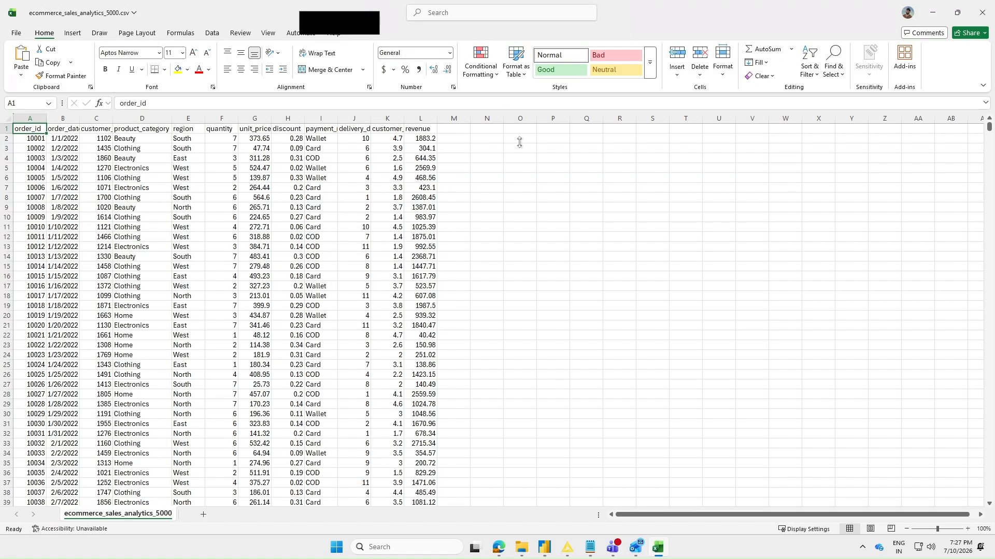
left_click(932, 12)
left_click(551, 130)
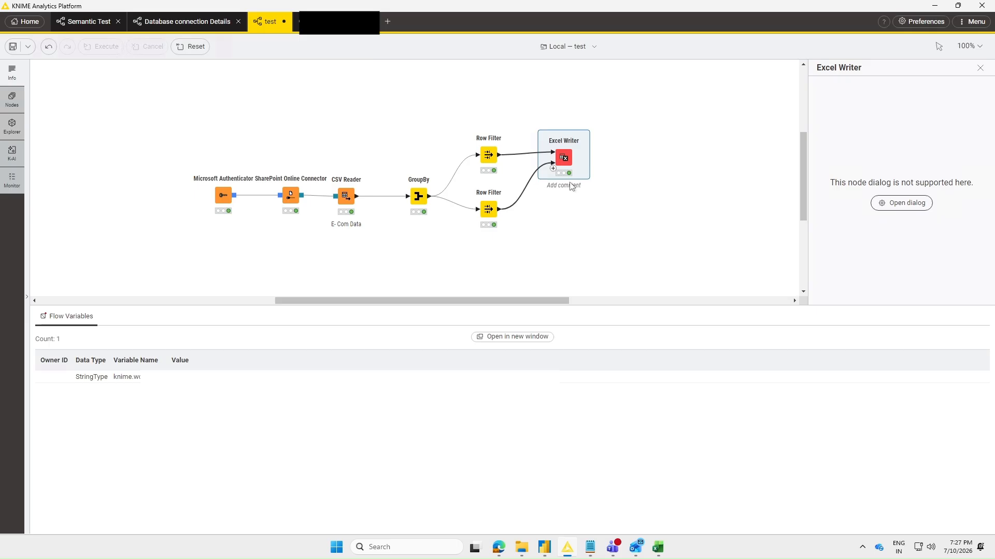
- Open Sales Data.xlsx from the Downloads folder in Excel and check its Beauty Catg Data and Electronics Cat Data sheets
left_click(521, 547)
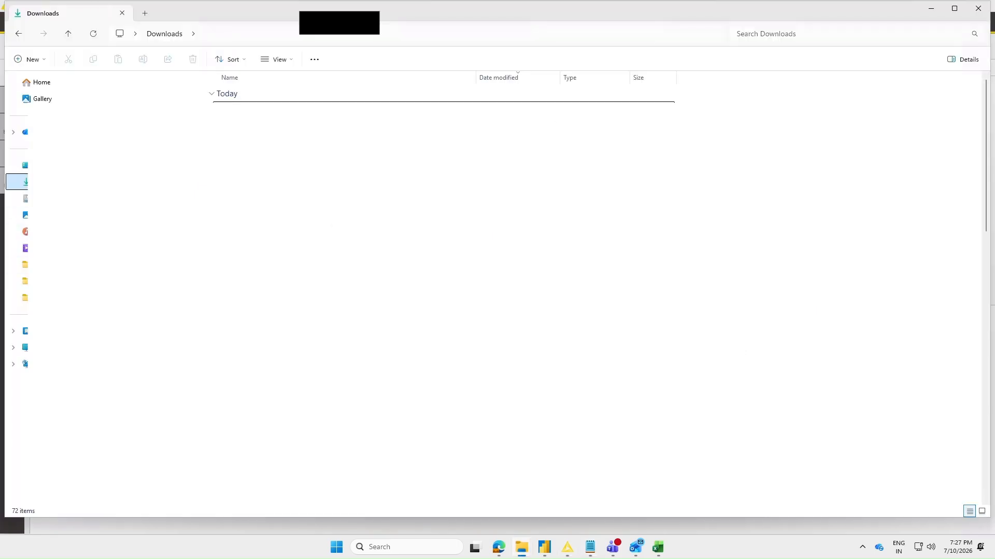
double_click(247, 109)
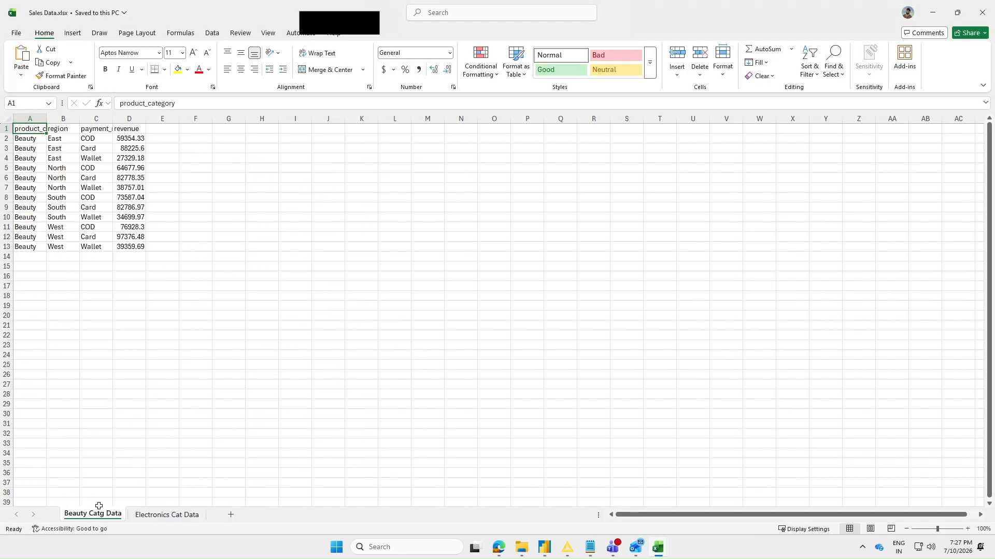
left_click(153, 520)
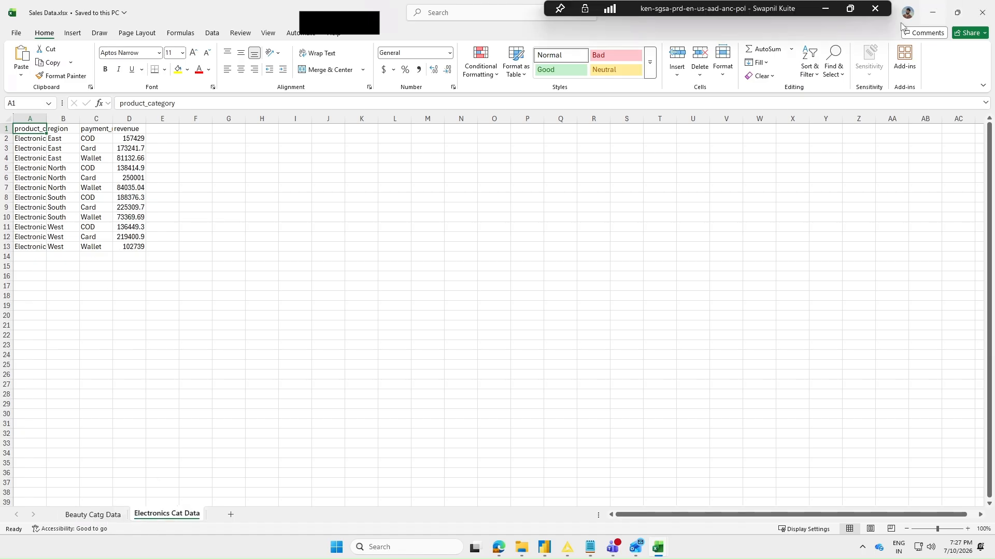
- Return to KNIME and move the Excel Writer node closer to the Row Filters, vertically between them
left_click(933, 12)
left_click(567, 548)
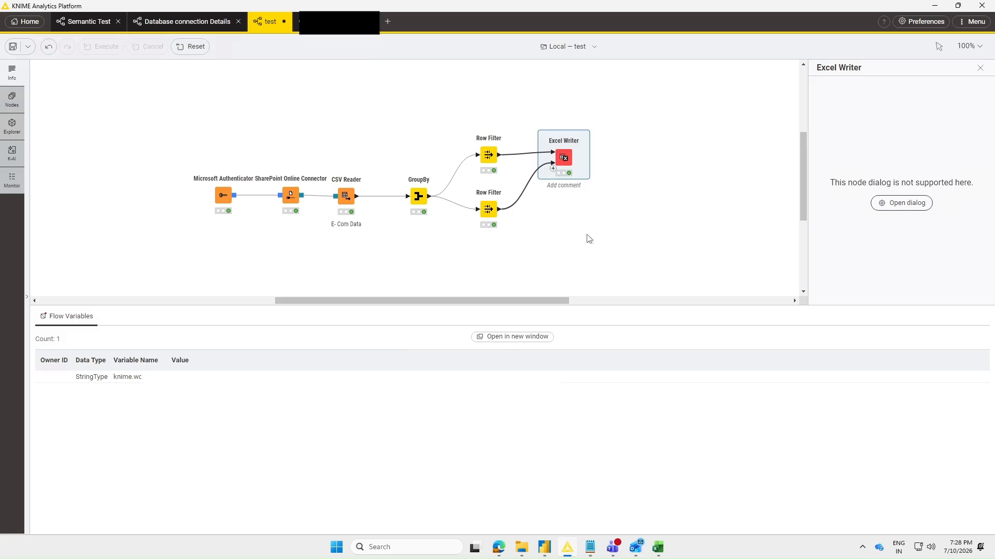
mouse_move(564, 161)
left_click_drag(566, 163, 548, 177)
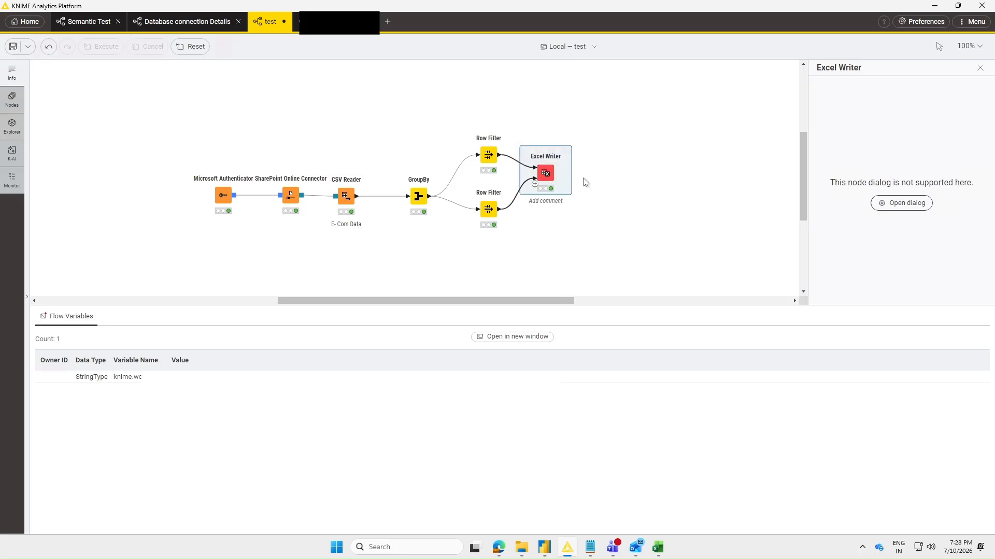